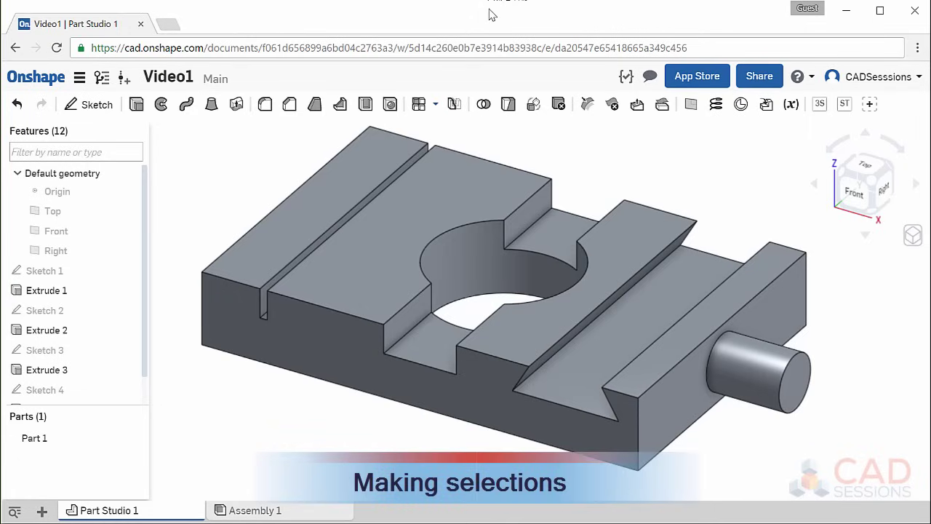
- Select the left strip, middle top and hole-side step faces, then deselect them
click(345, 182)
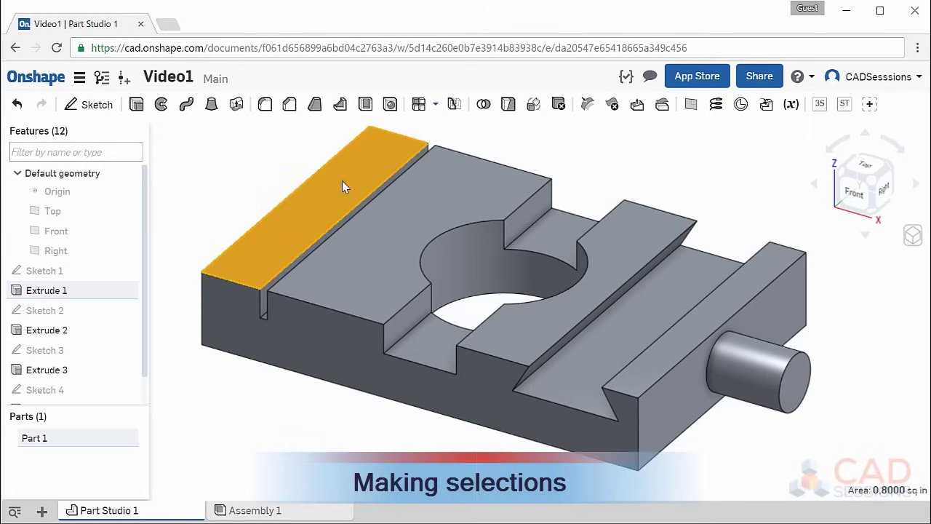
click(378, 232)
click(551, 244)
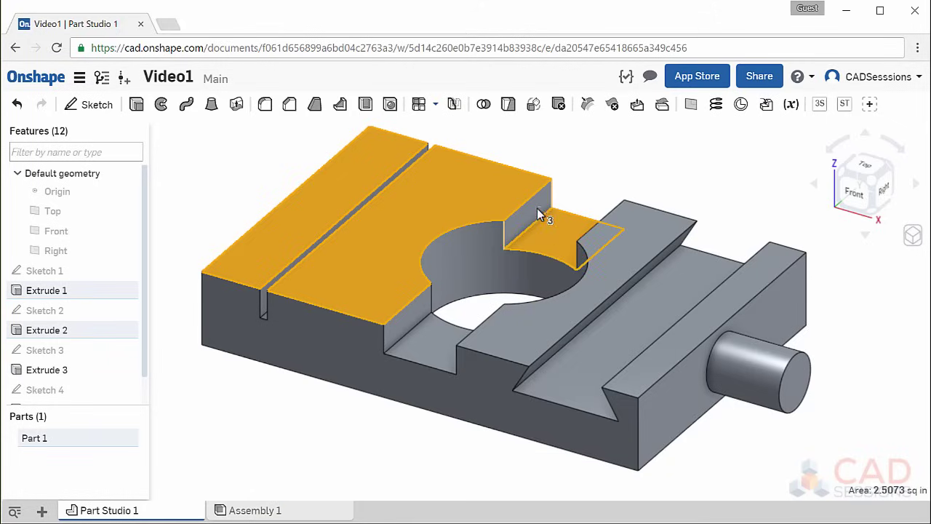
click(544, 234)
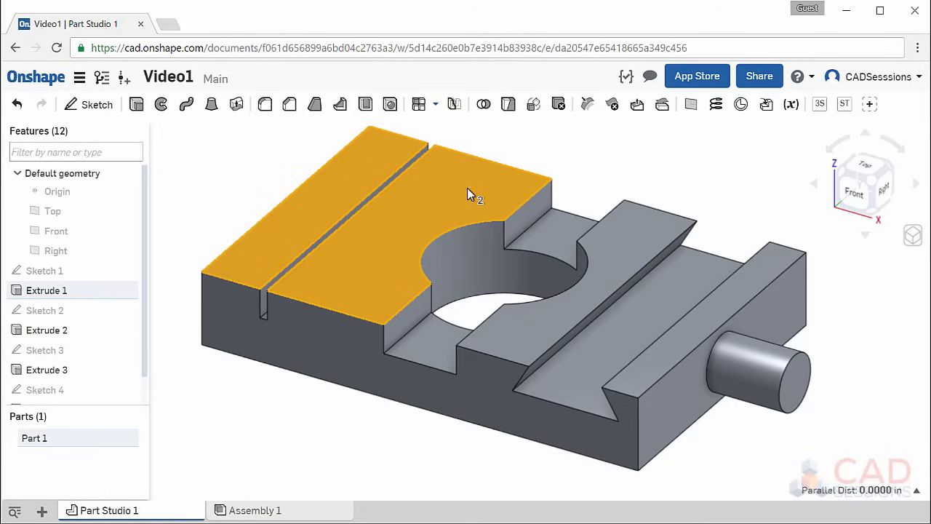
click(467, 189)
click(360, 161)
- Reselect the left strip, middle top and step faces, then clear the selection
click(359, 175)
click(436, 193)
click(266, 170)
click(341, 164)
click(427, 187)
click(556, 234)
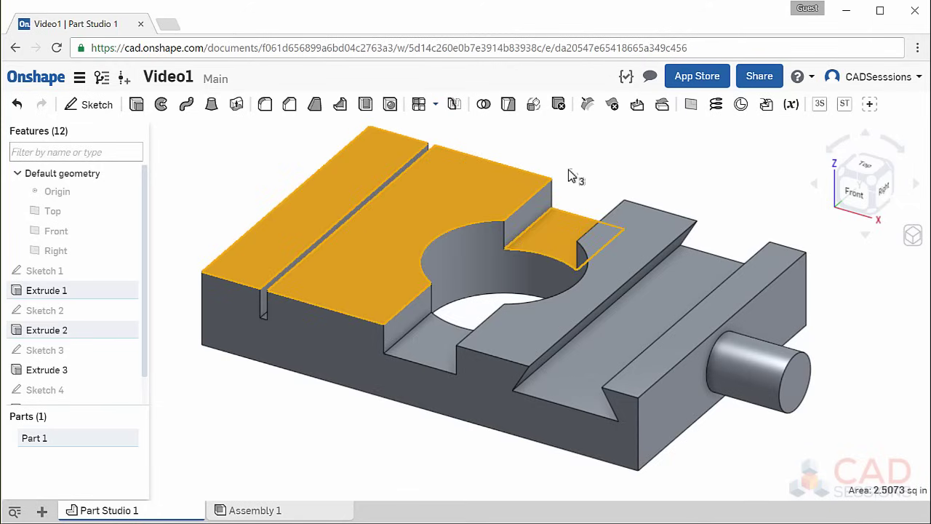
click(601, 162)
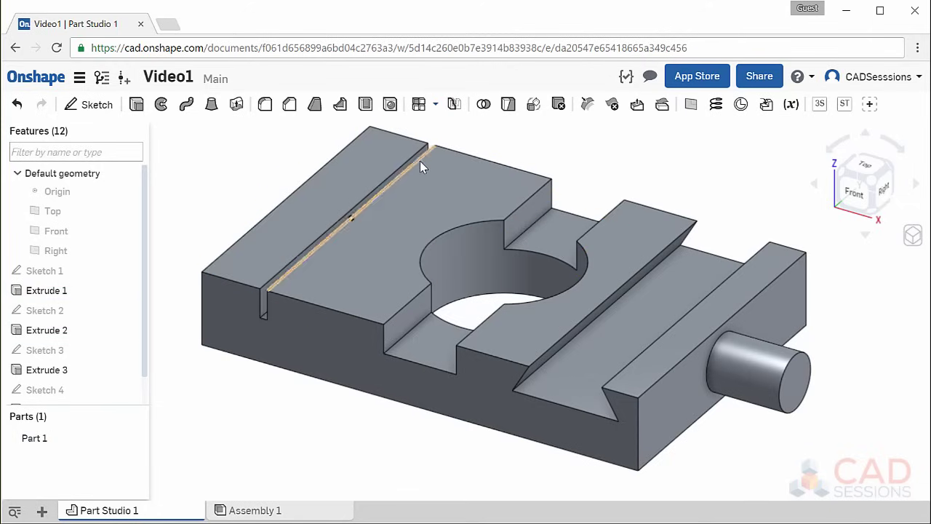
- Select the hole's inner face, the long ridge top and the slot floor, then clear them
click(499, 245)
click(629, 248)
click(663, 314)
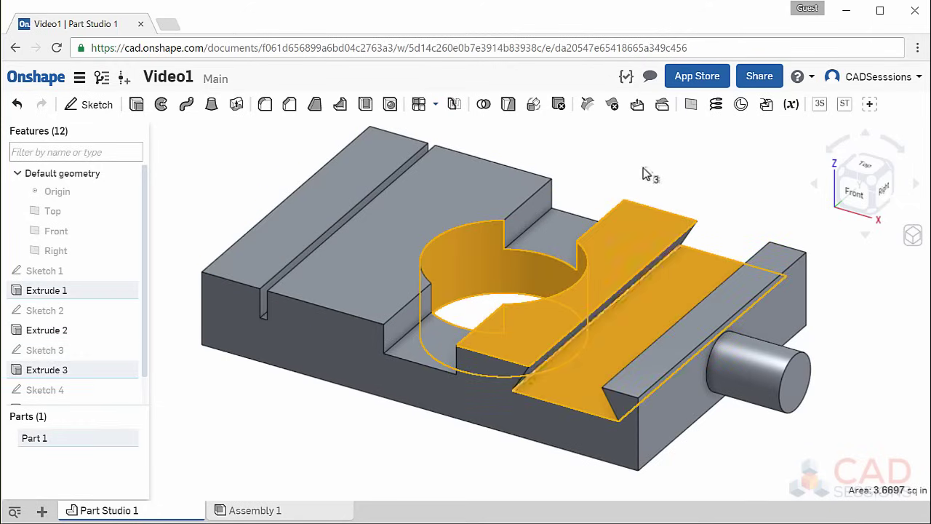
click(645, 174)
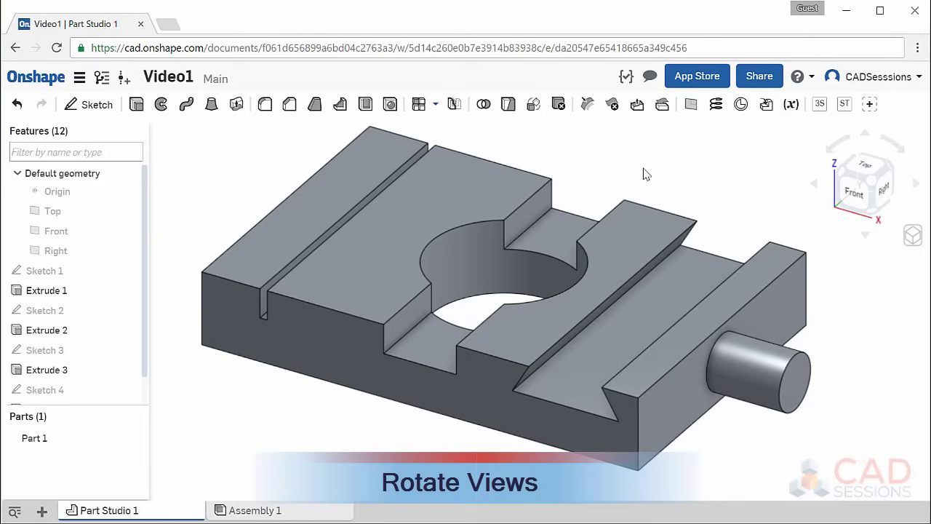
- Orbit the block to an oblique top-front view with the pin on the right
right_drag(645, 174, 568, 262)
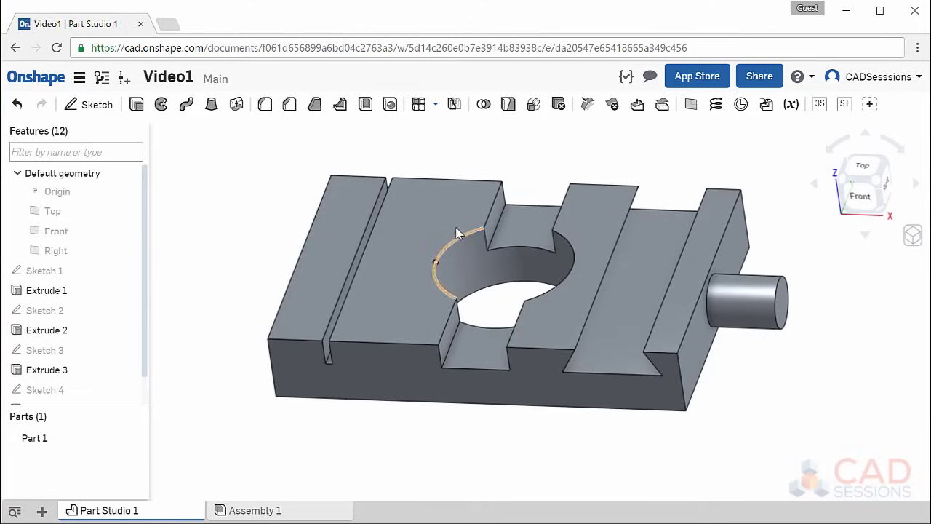
mouse_move(457, 233)
right_down()
mouse_move(438, 216)
mouse_move(456, 220)
mouse_move(449, 230)
right_up()
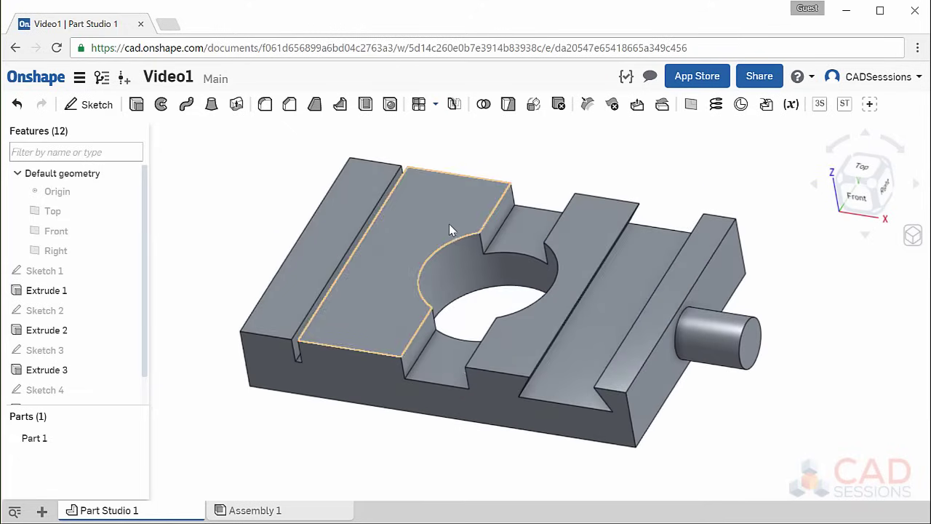
right_drag(482, 258, 428, 310)
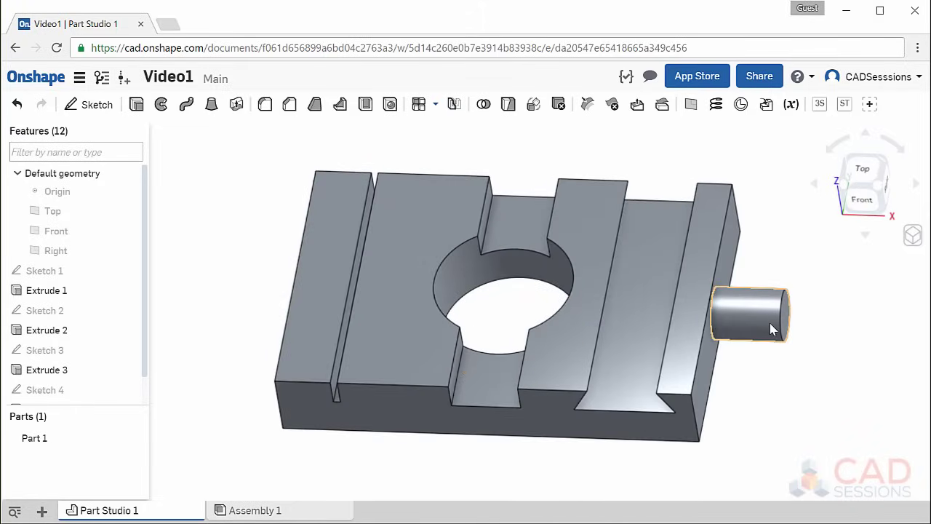
right_drag(784, 320, 761, 313)
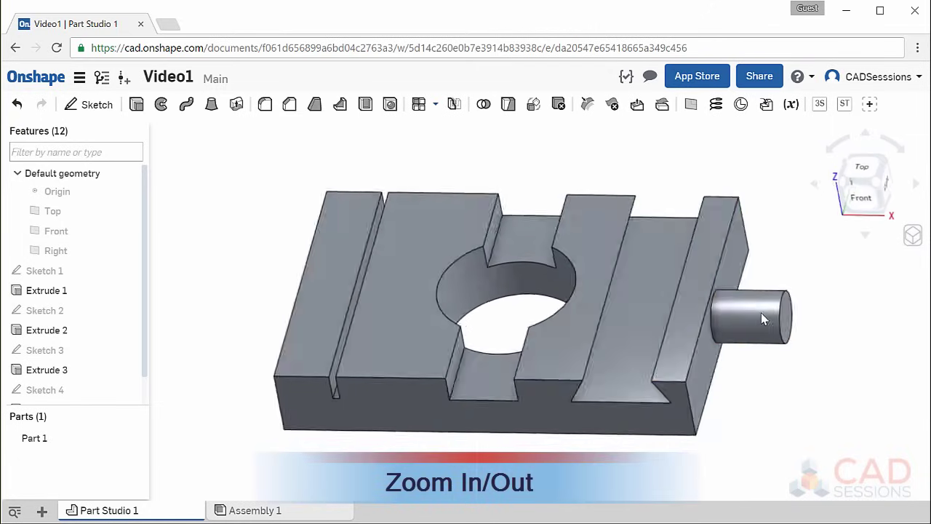
- Zoom in and out over the block, settling on a close view of the central through-hole
scroll(538, 315, down, 3)
scroll(524, 291, up, 5)
scroll(515, 295, down, 4)
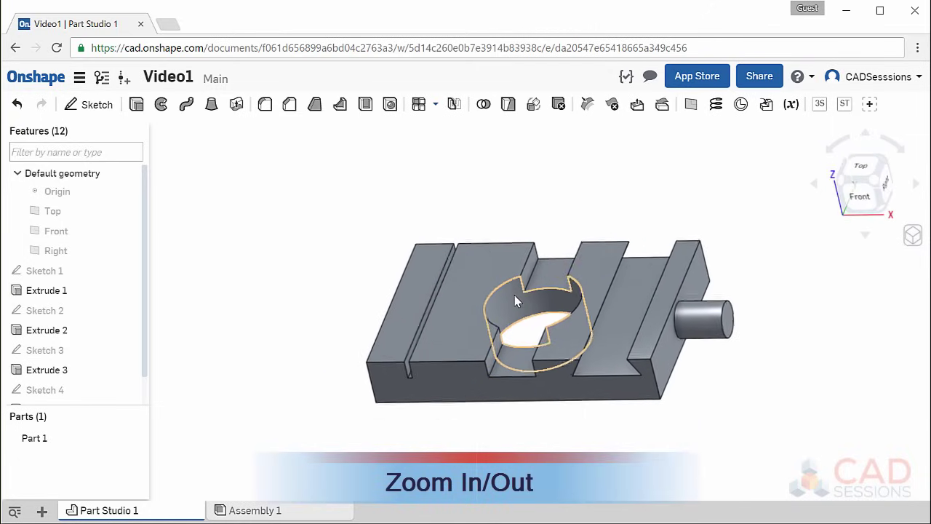
scroll(515, 291, up, 4)
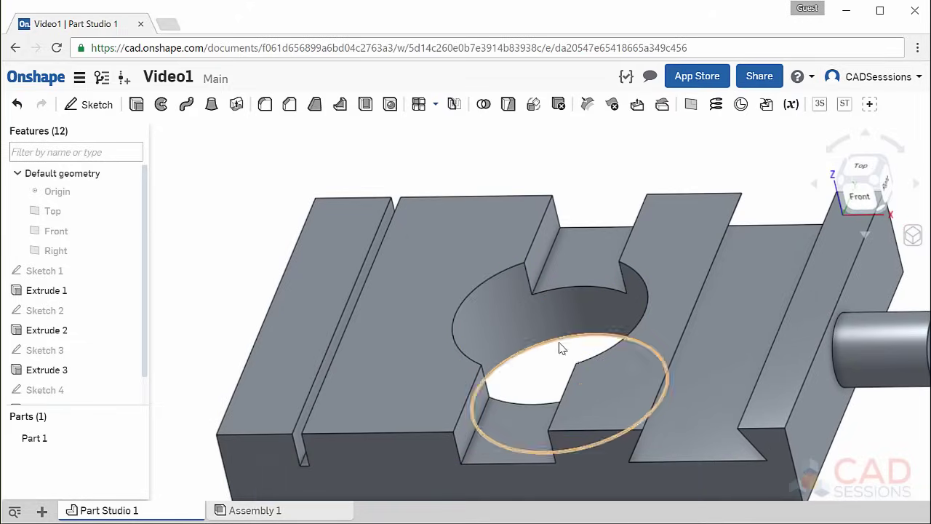
scroll(540, 284, down, 5)
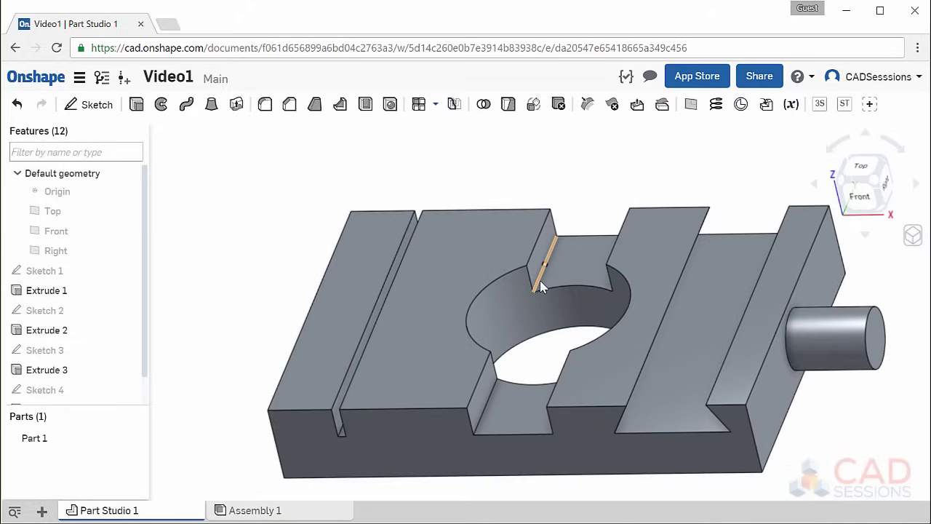
scroll(540, 286, down, 4)
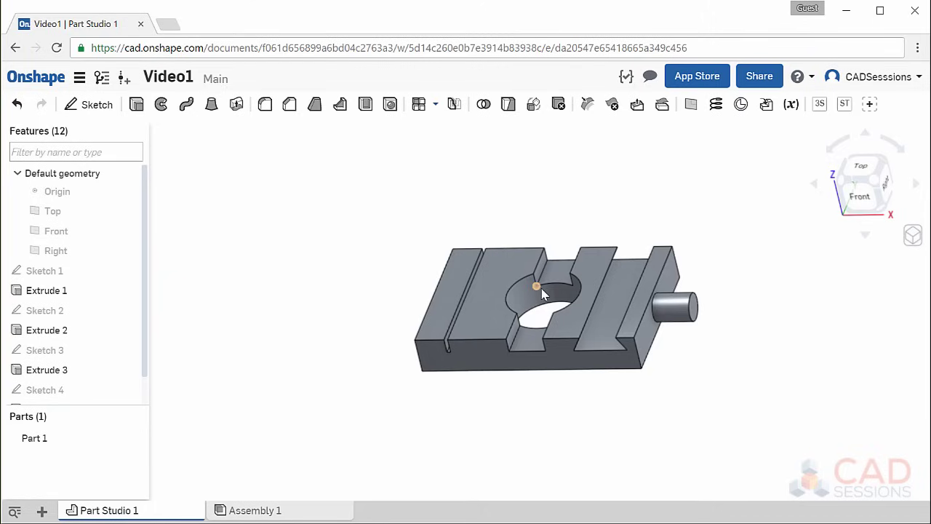
scroll(544, 296, up, 1)
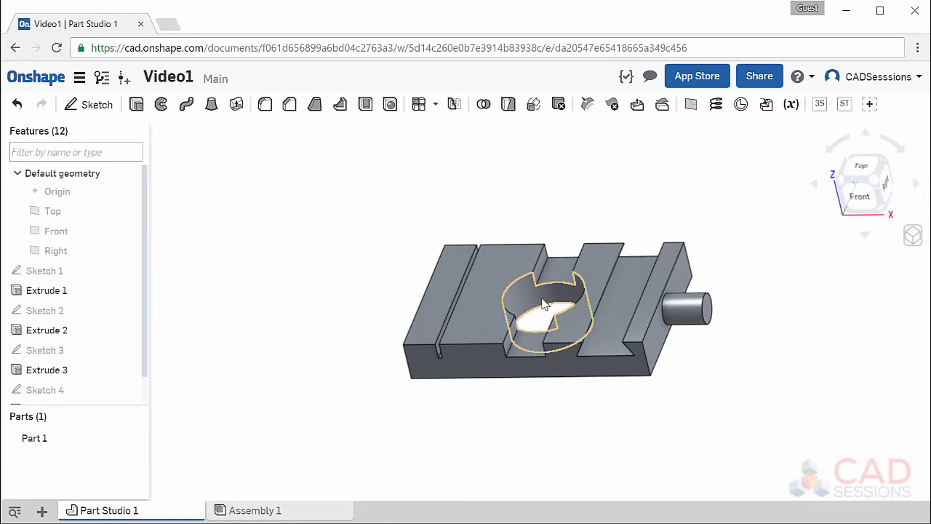
scroll(539, 302, up, 5)
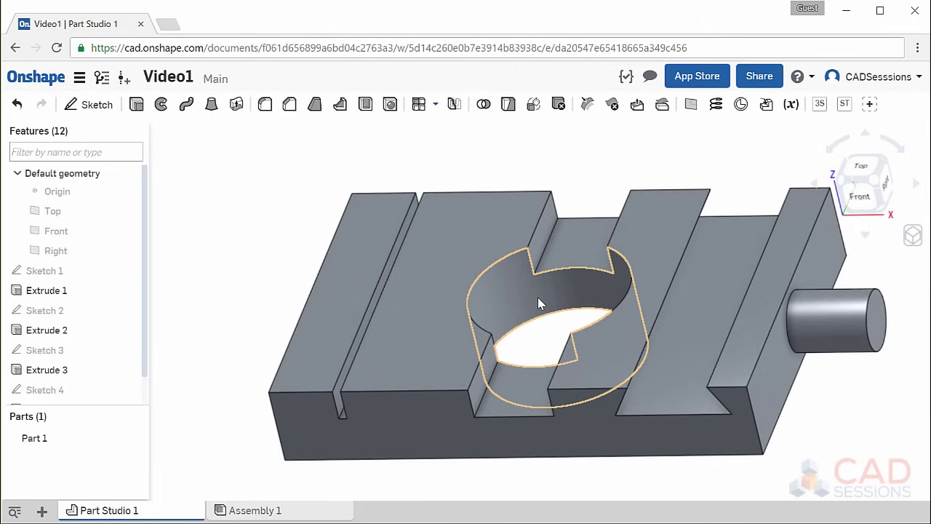
scroll(538, 297, up, 4)
scroll(538, 297, down, 3)
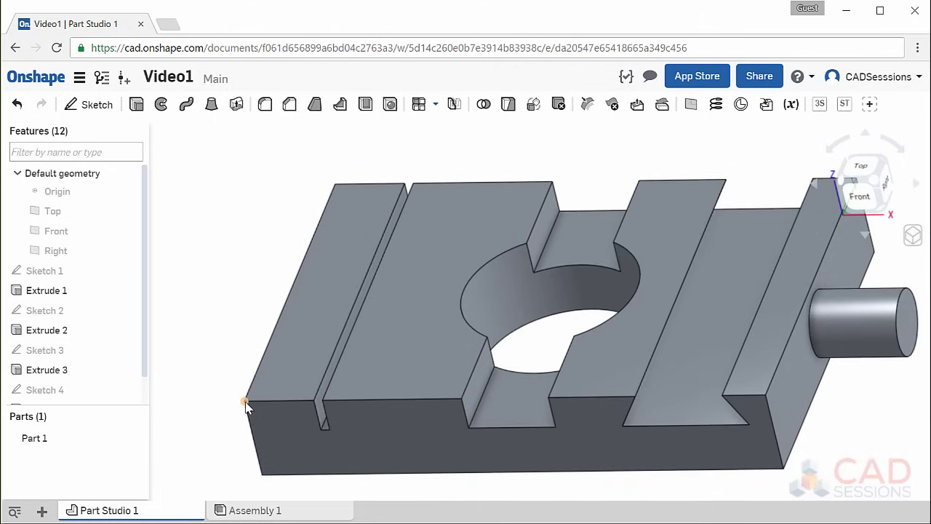
- Zoom out and back in around the hole and pin, ending close on the whole block
scroll(495, 320, down, 3)
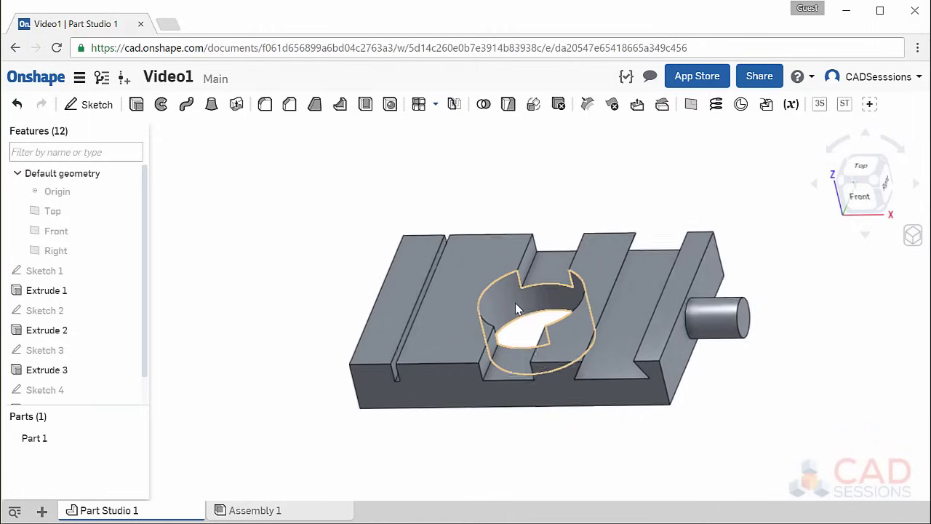
scroll(515, 306, down, 3)
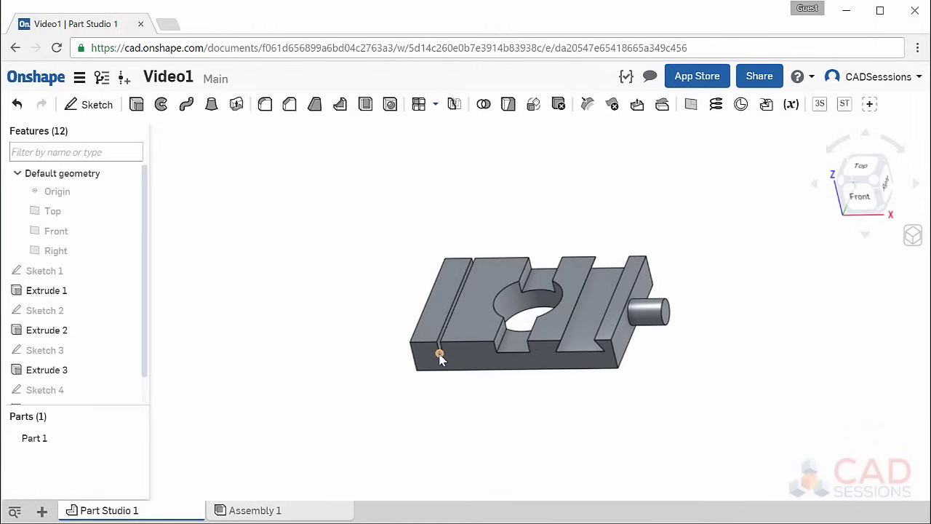
scroll(440, 356, up, 3)
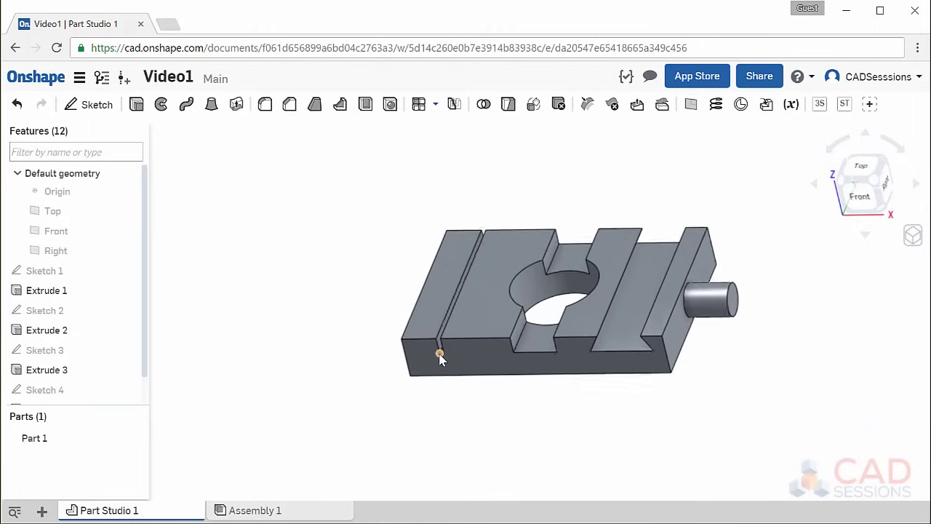
scroll(440, 357, up, 6)
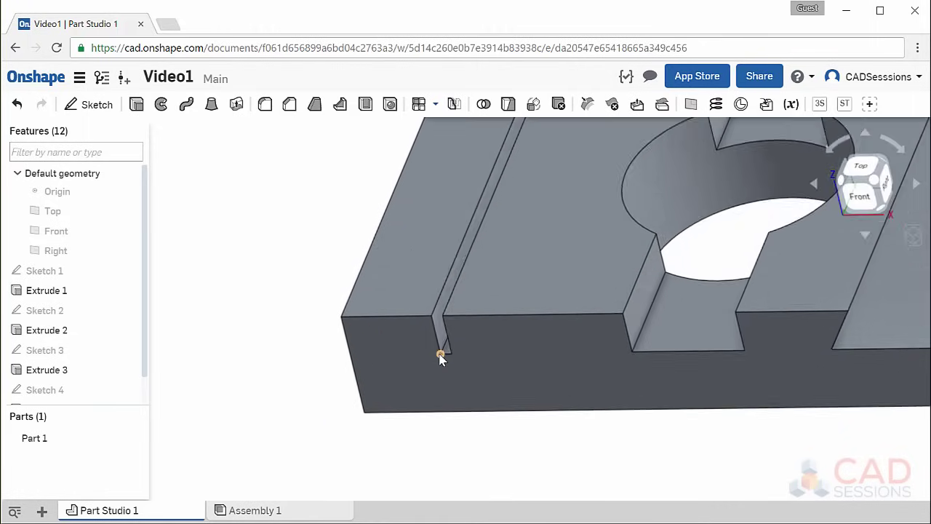
scroll(442, 358, up, 3)
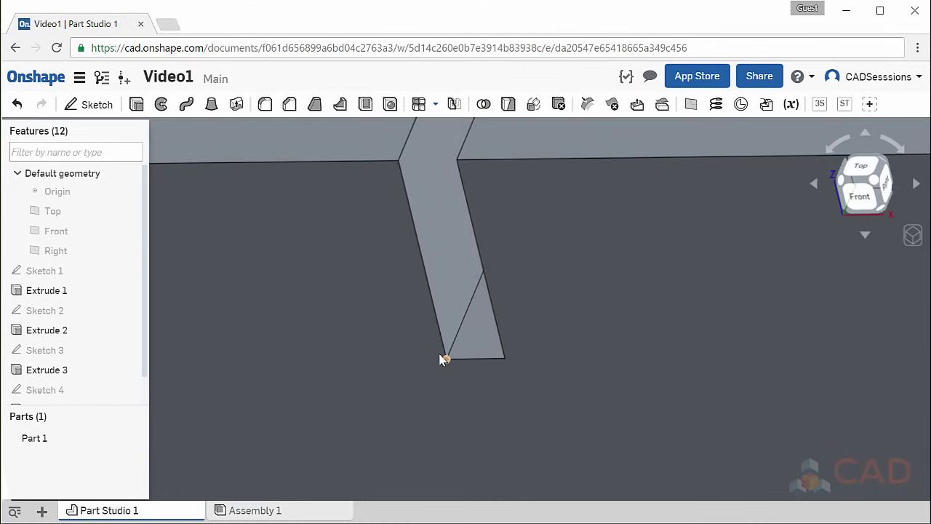
scroll(442, 358, down, 3)
scroll(440, 356, down, 4)
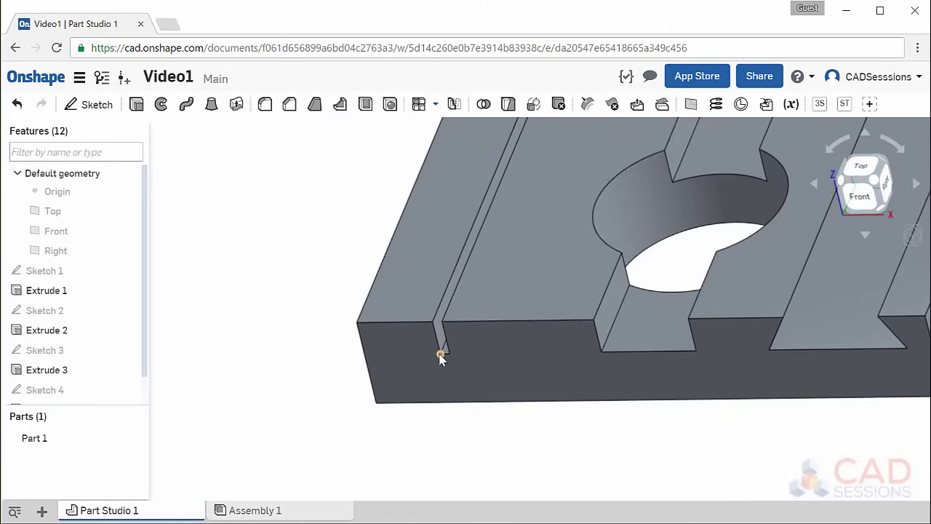
scroll(684, 217, up, 2)
scroll(684, 216, up, 5)
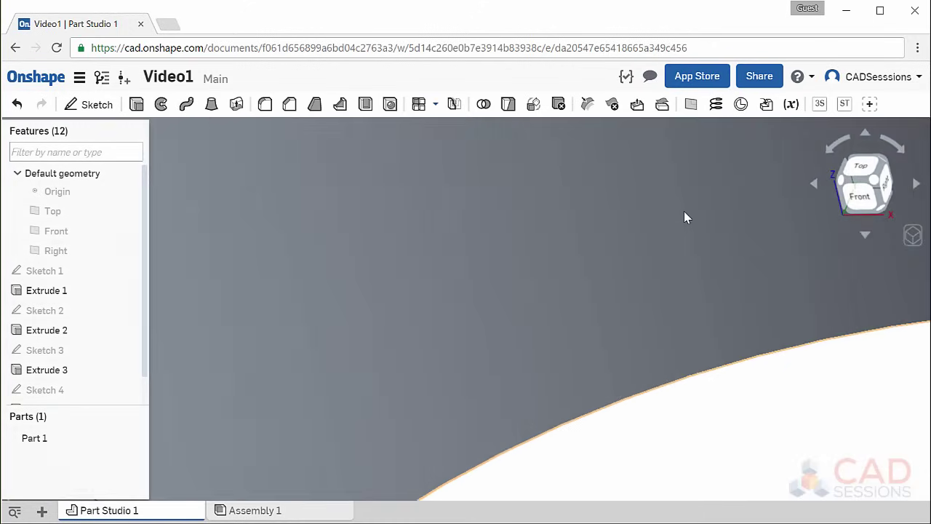
scroll(684, 215, down, 4)
scroll(684, 217, down, 5)
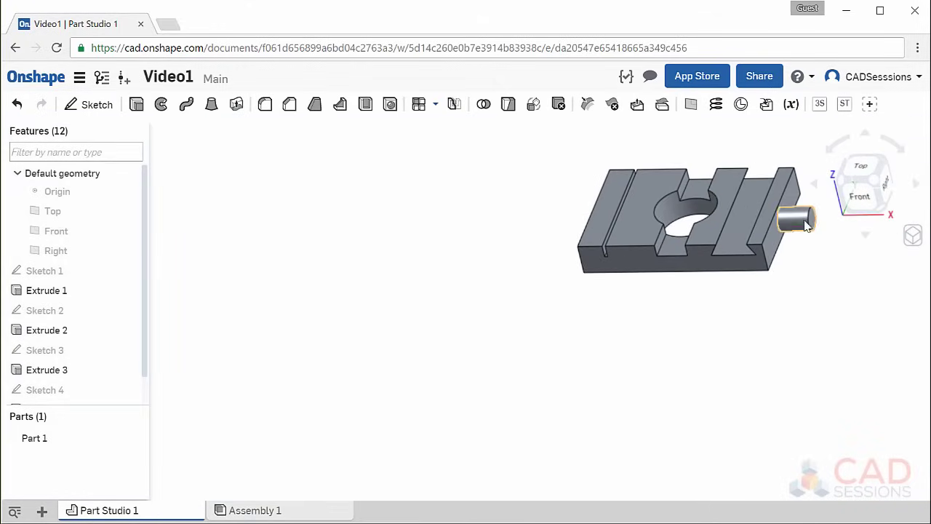
scroll(816, 224, up, 5)
scroll(816, 224, up, 4)
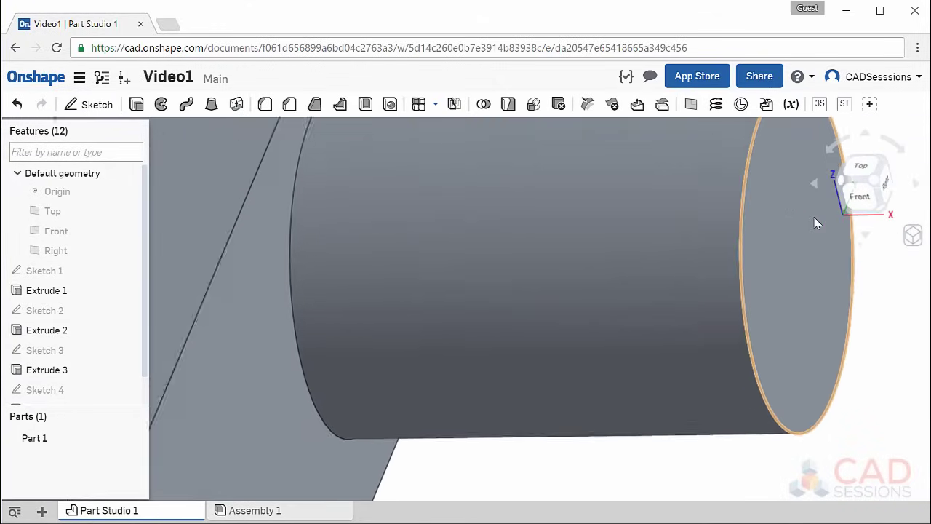
scroll(816, 224, down, 6)
scroll(680, 301, down, 4)
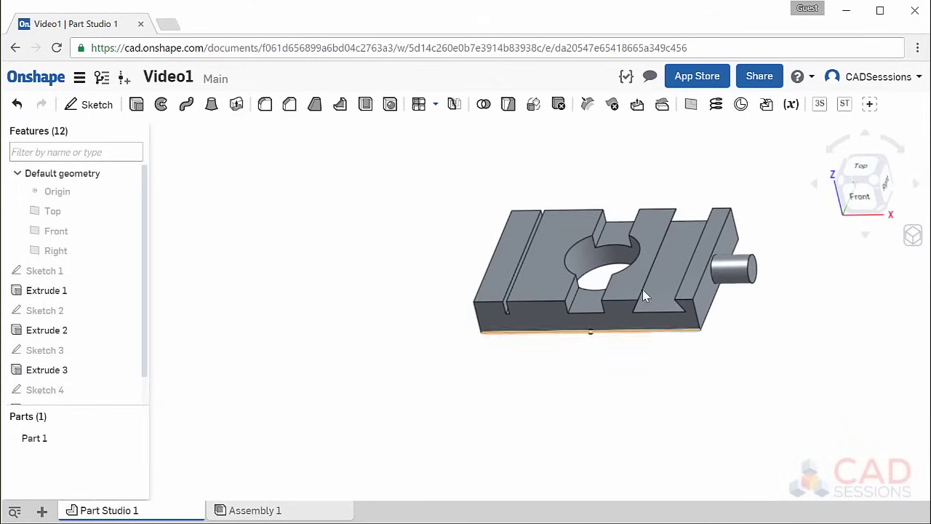
scroll(697, 254, up, 4)
scroll(697, 253, down, 5)
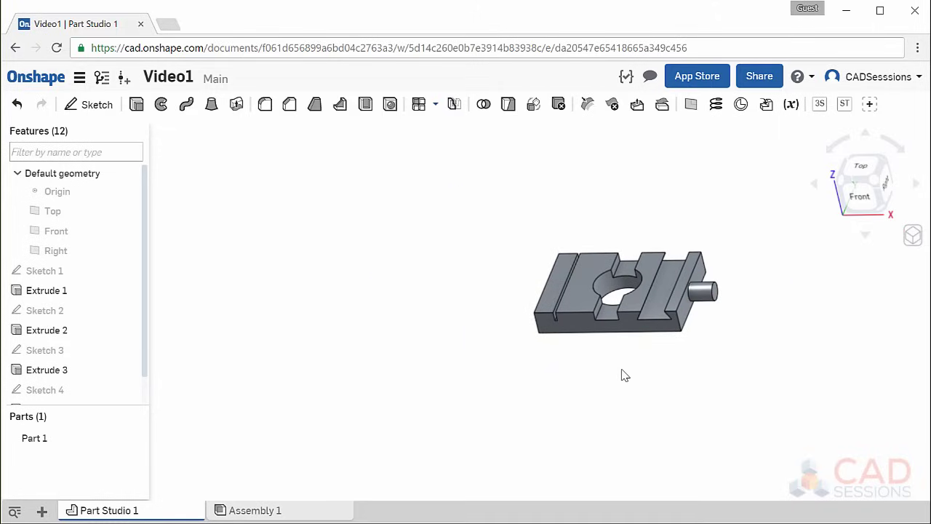
scroll(622, 375, up, 5)
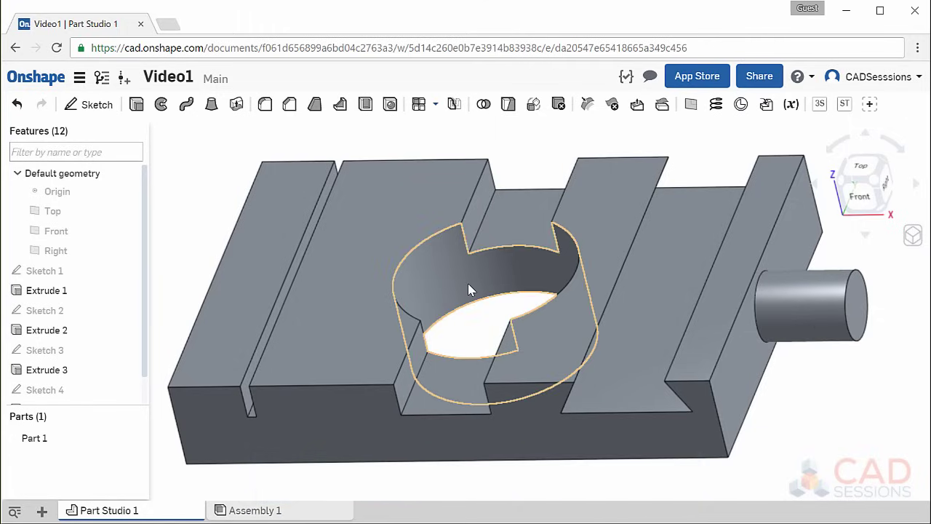
middle_drag(468, 289, 526, 279)
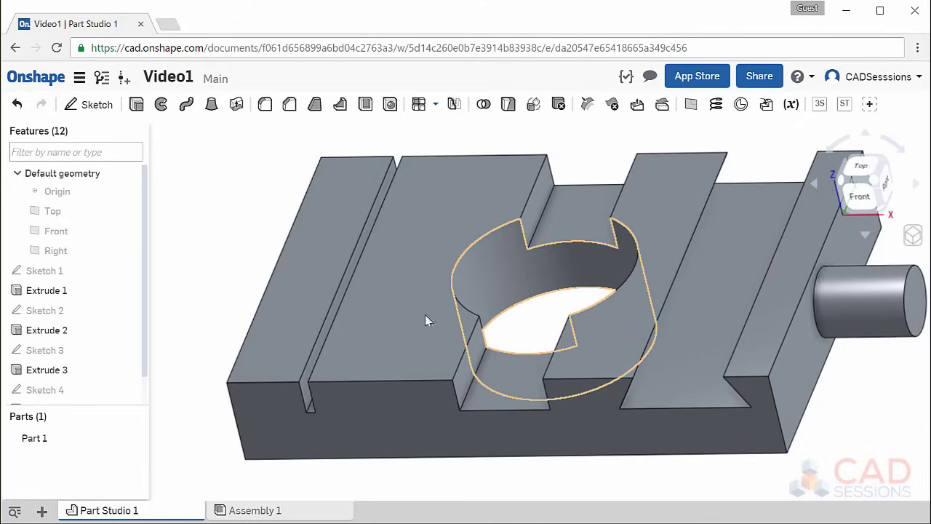
scroll(427, 320, up, 8)
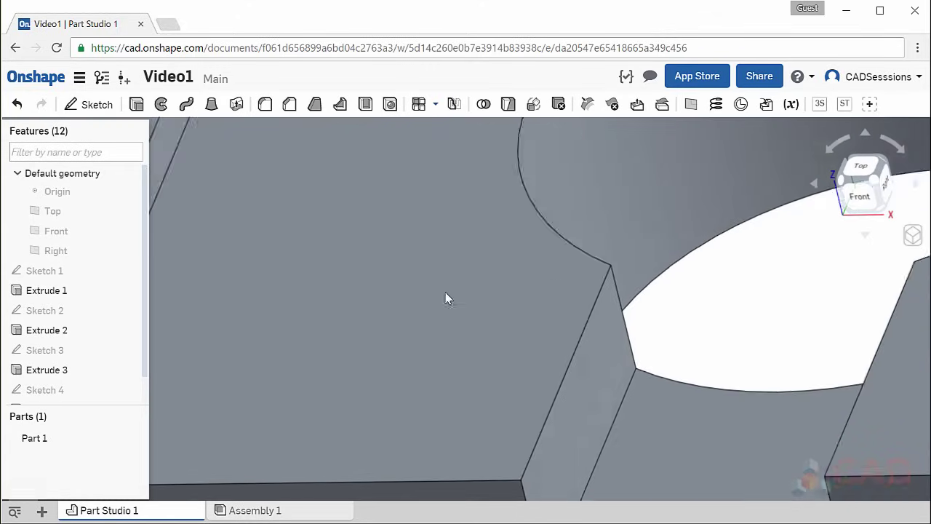
mouse_move(447, 298)
right_down()
mouse_move(651, 262)
mouse_move(440, 293)
mouse_move(582, 266)
mouse_move(710, 361)
mouse_move(505, 252)
mouse_move(516, 241)
mouse_move(645, 349)
mouse_move(530, 210)
right_up()
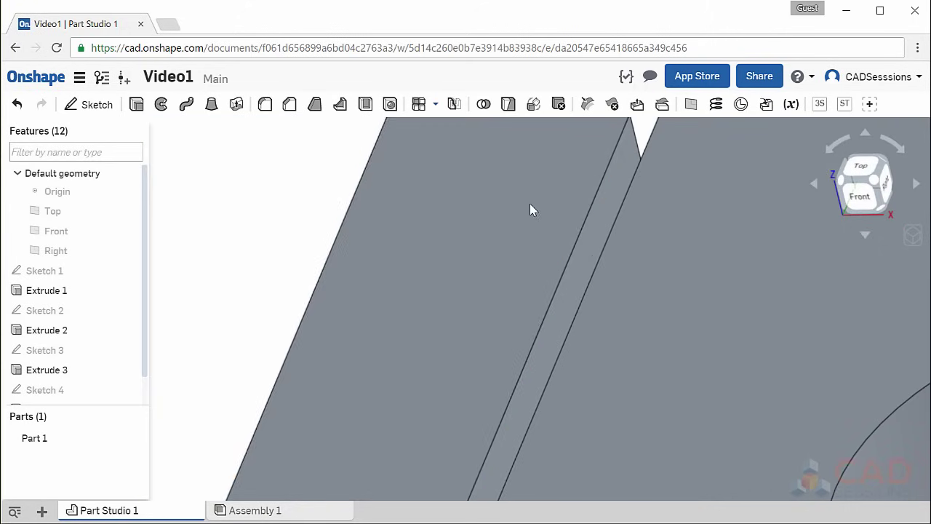
- Apply the isometric view with Shift+7, the canvas right-click menu and the standard views list
key(shift+7)
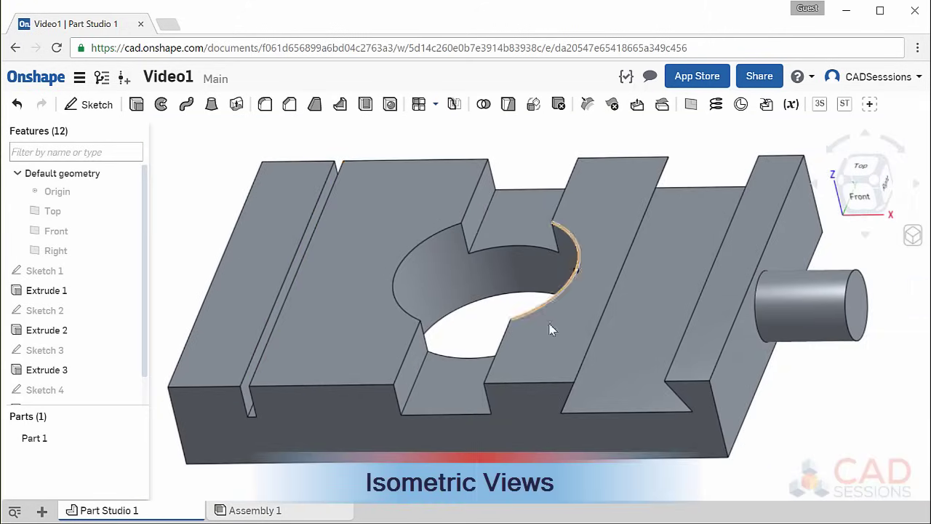
right_click(798, 384)
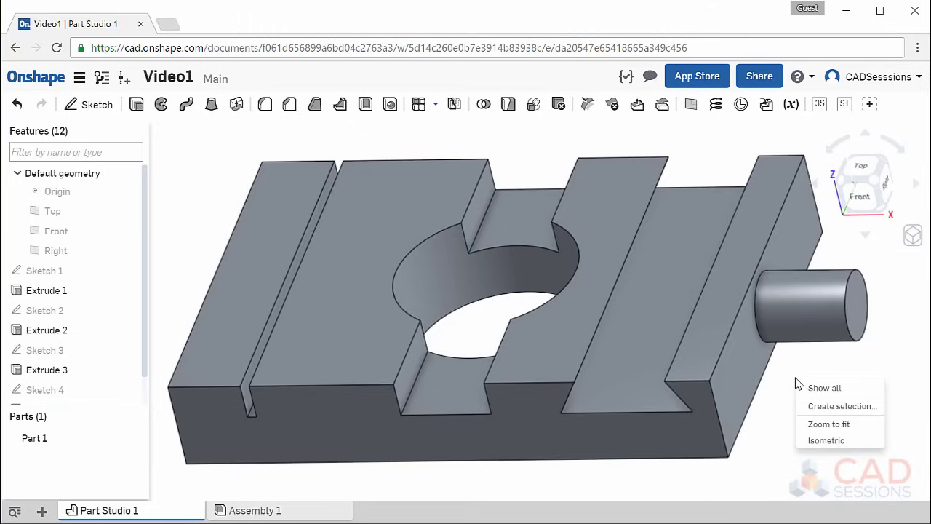
click(815, 441)
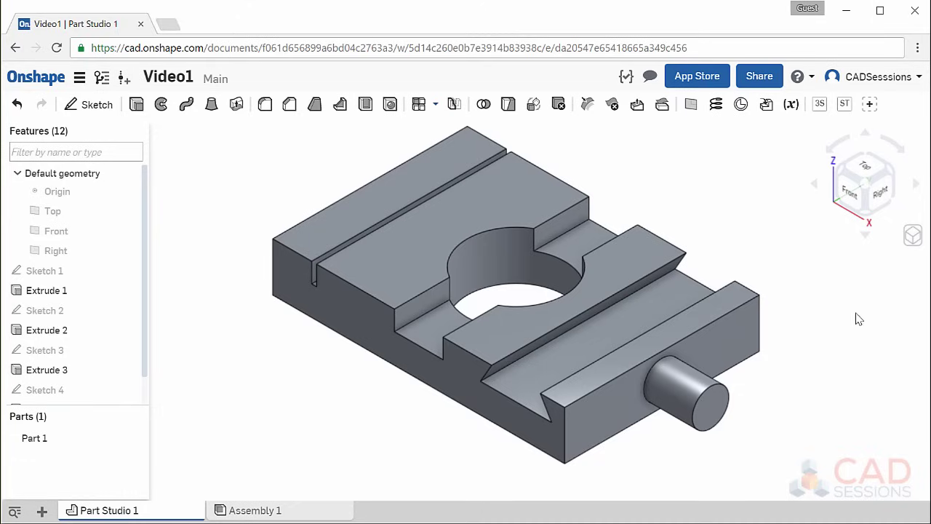
click(912, 238)
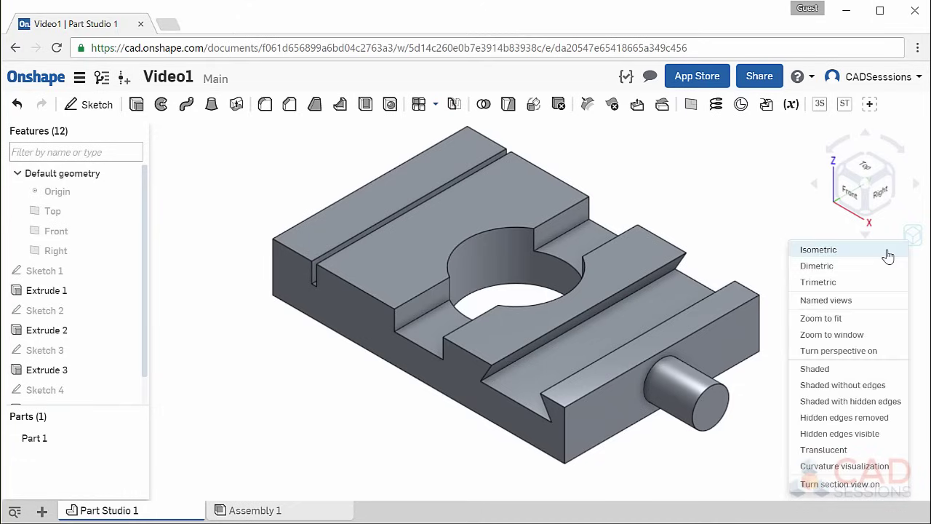
click(819, 249)
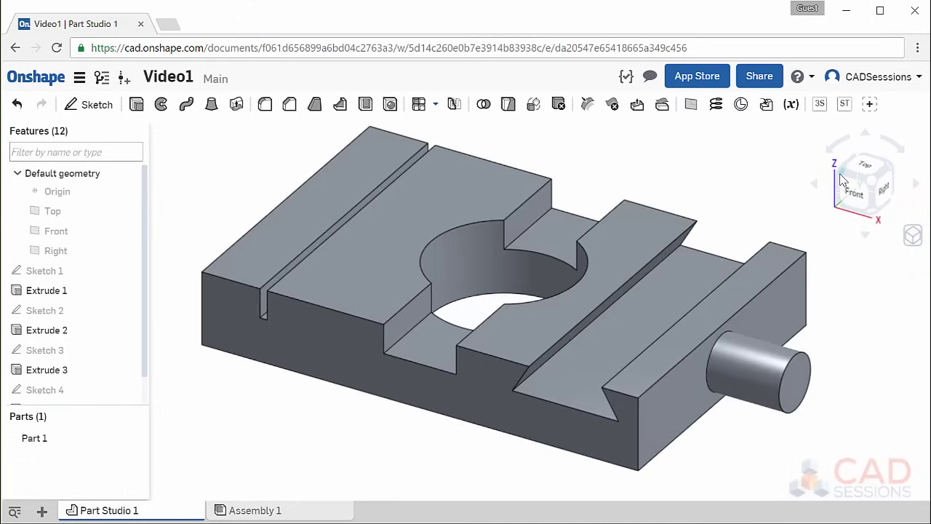
- Reapply isometric from the view cube and its menu, then rotate one step with Shift+Right
click(842, 180)
click(893, 173)
click(912, 235)
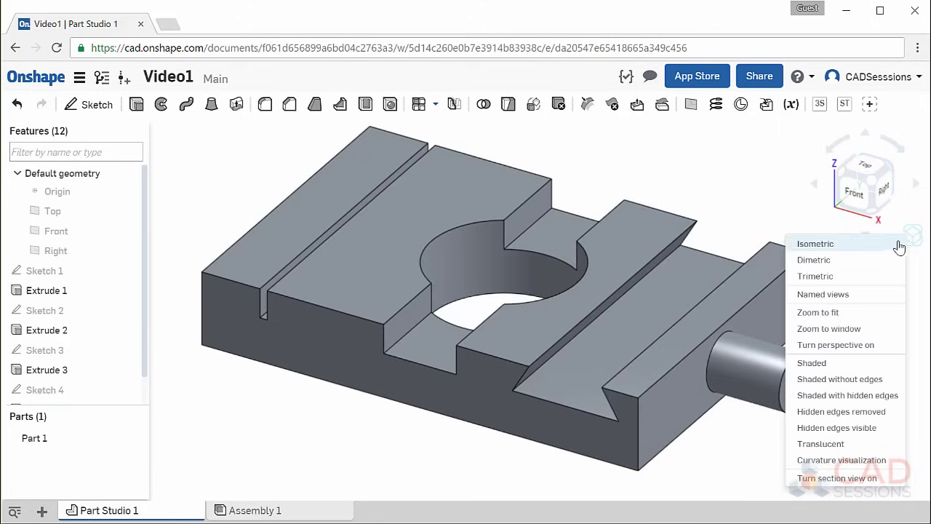
click(898, 243)
key(shift+Right)
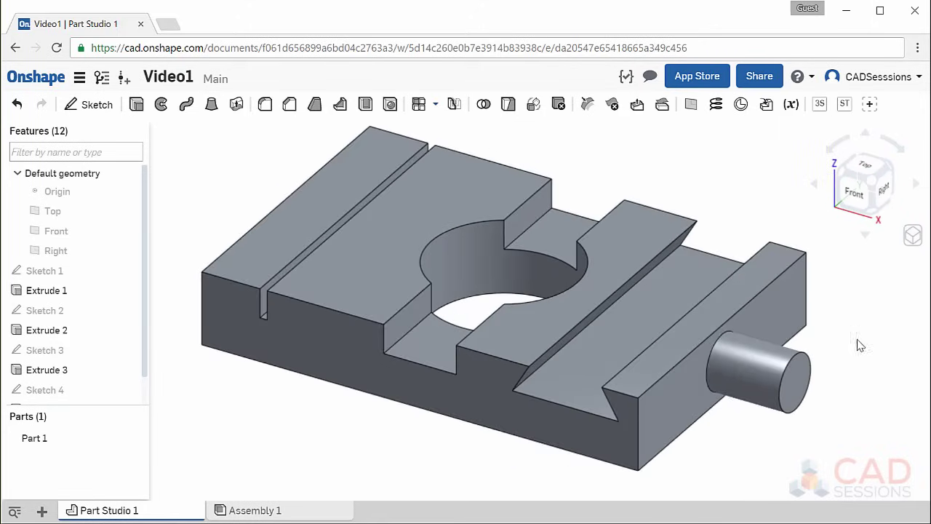
- Rotate with Shift+Left and Shift+Up, then show the Front, Back and Left views
key(shift+Left)
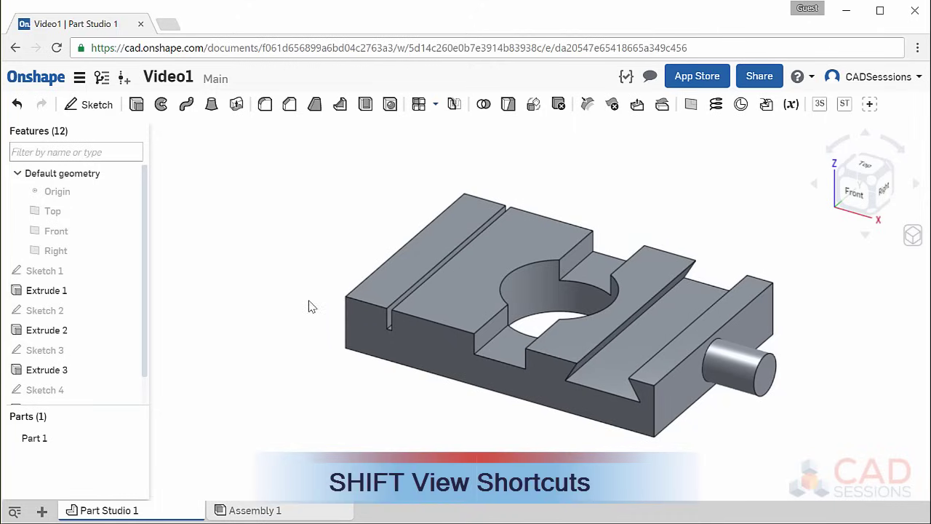
key(shift+Up)
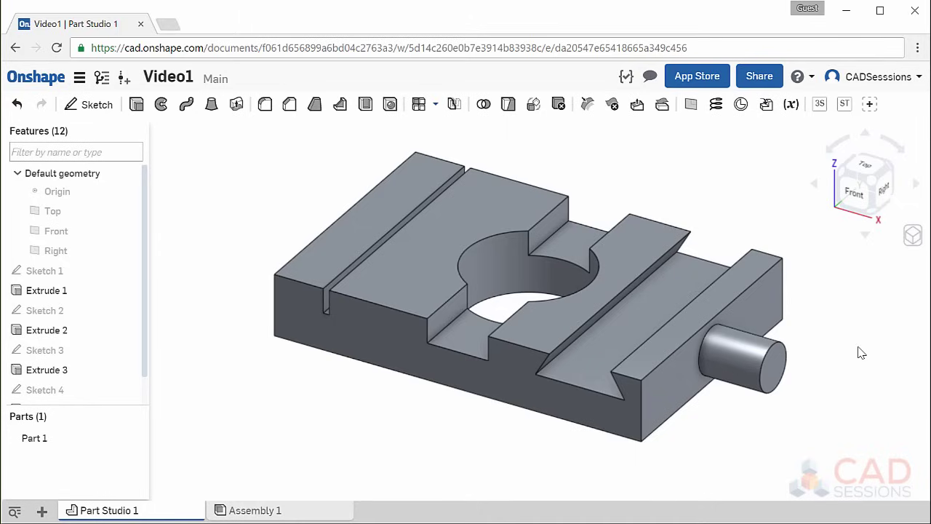
key(shift+1)
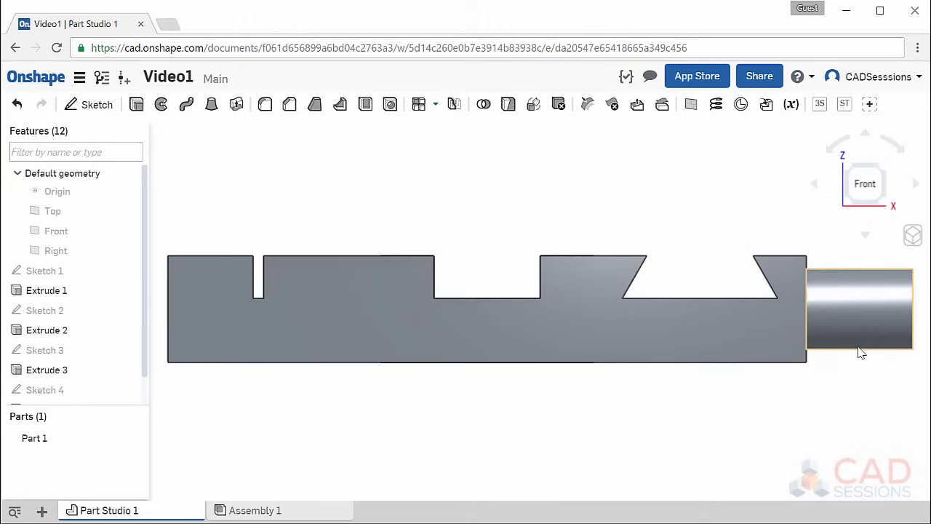
key(shift+2)
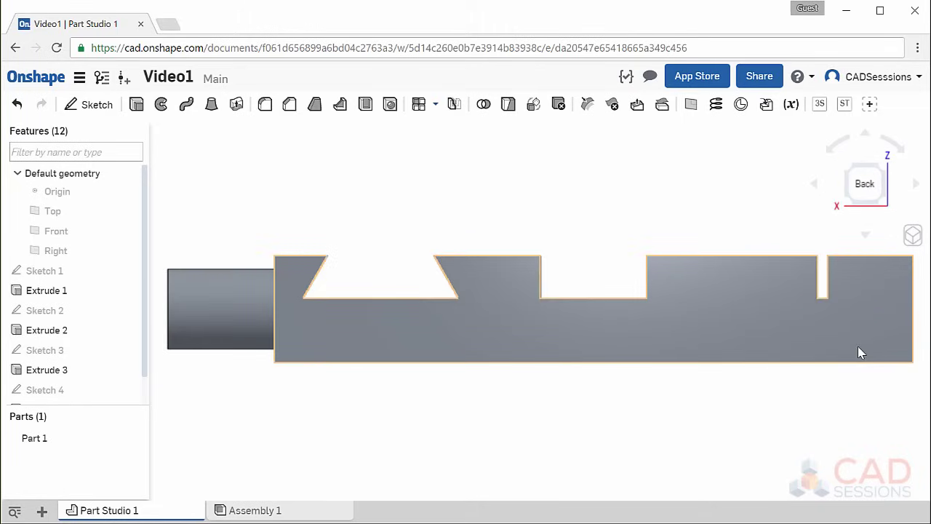
key(shift+3)
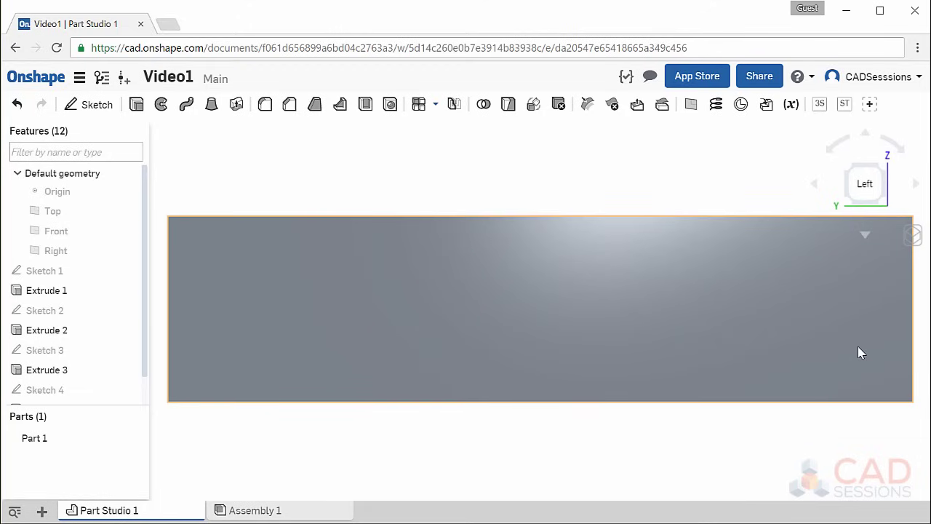
- Show the Right, Top and Bottom views, then return to isometric with Shift+7
key(shift+4)
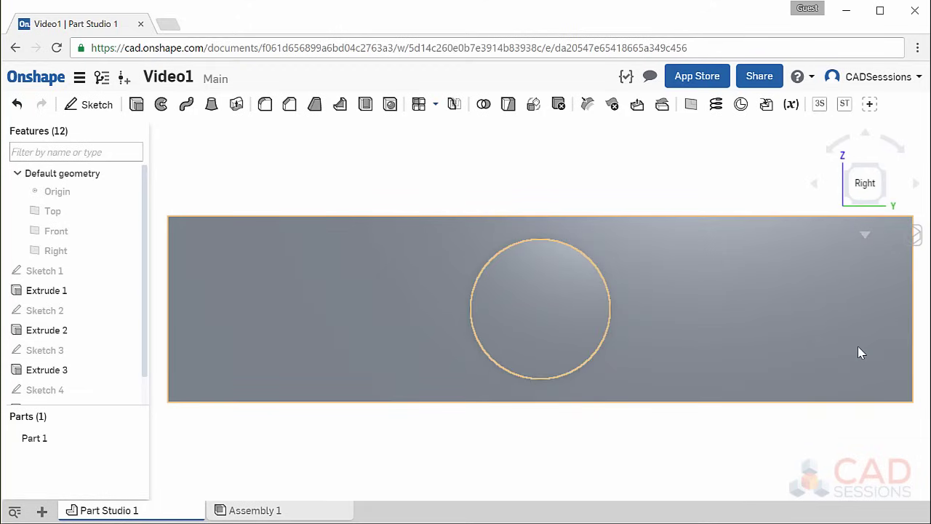
key(shift+5)
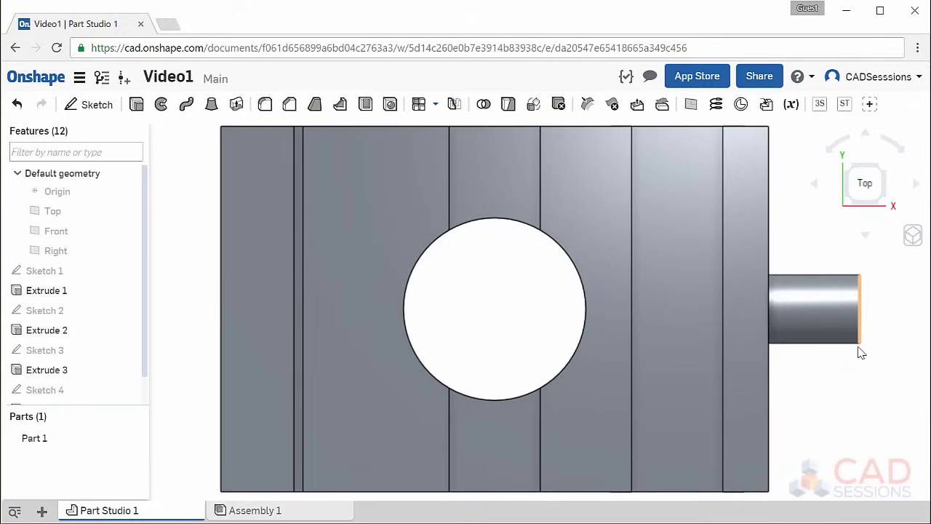
key(shift+6)
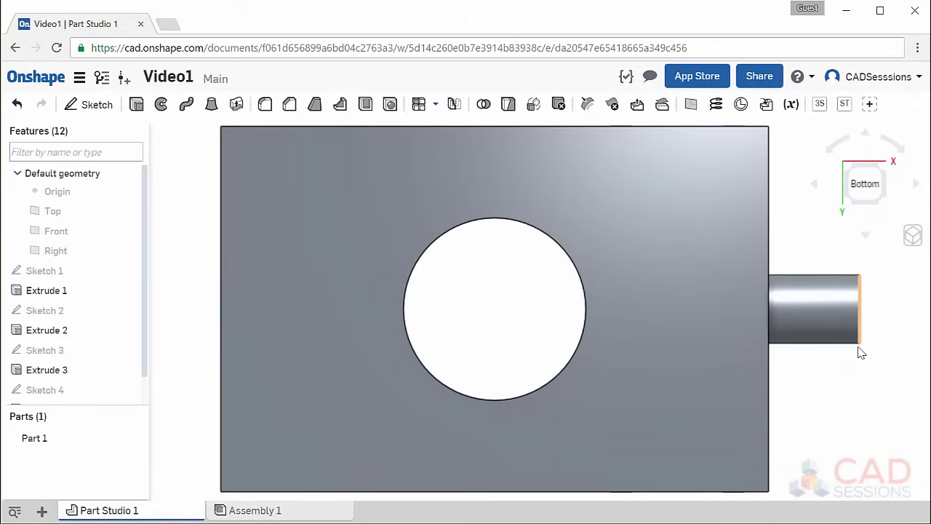
key(shift+7)
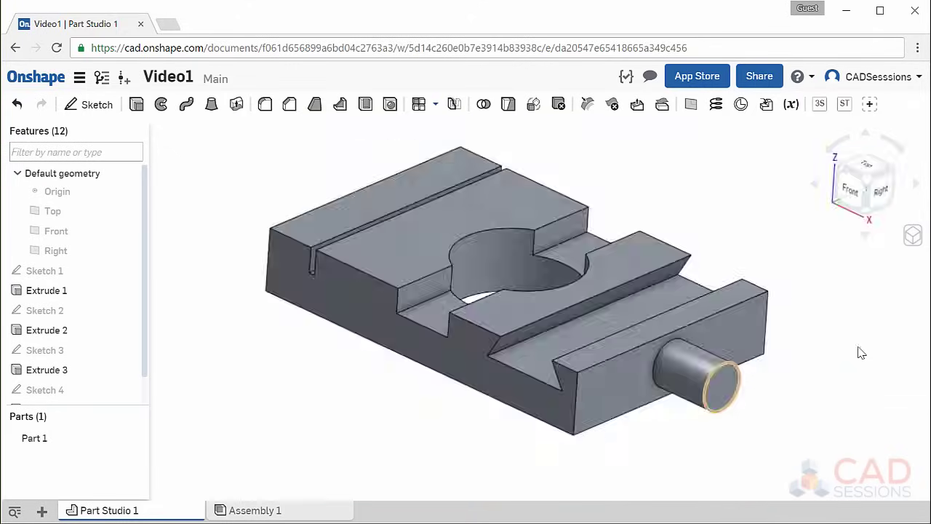